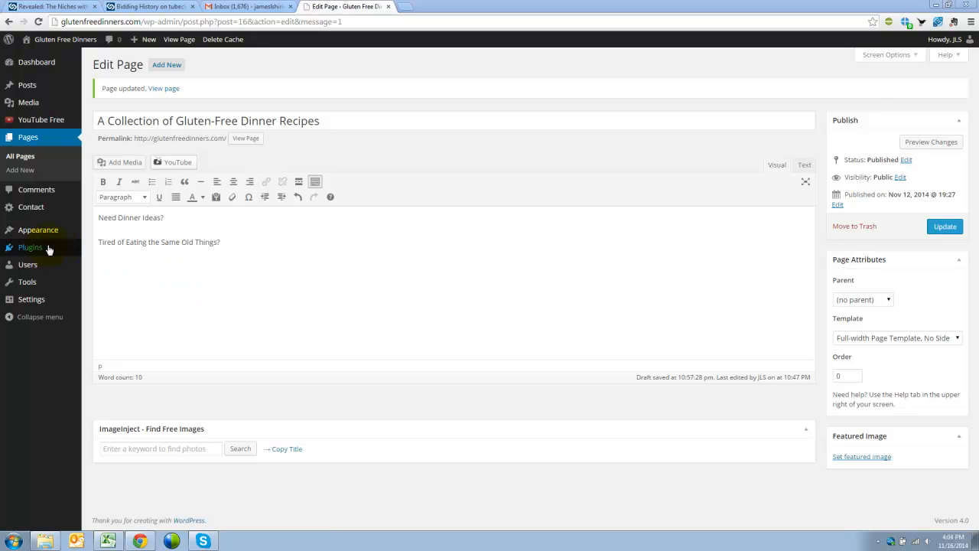
# Step: Leave the page editor without saving and search the plugin directory for "imageinject"
pyautogui.moveTo(48, 247)
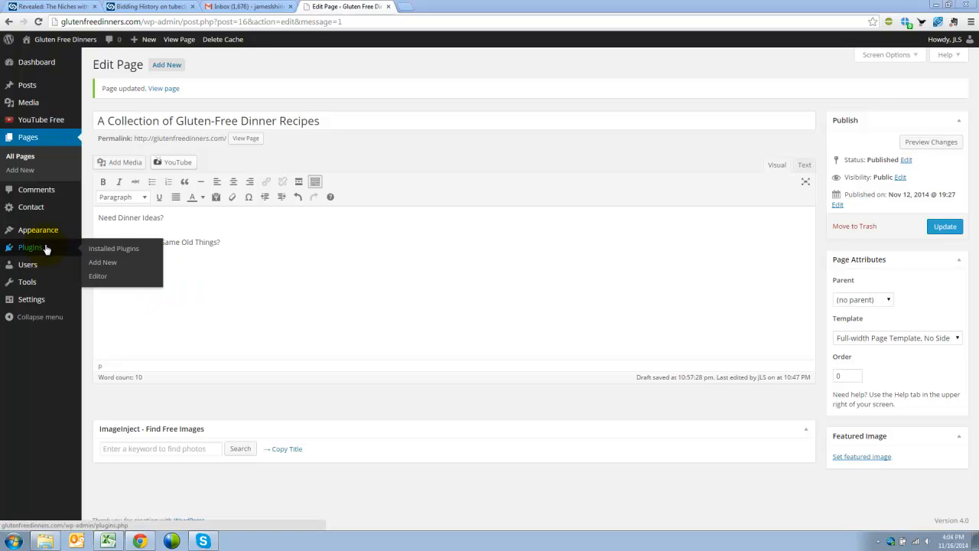
pyautogui.click(108, 264)
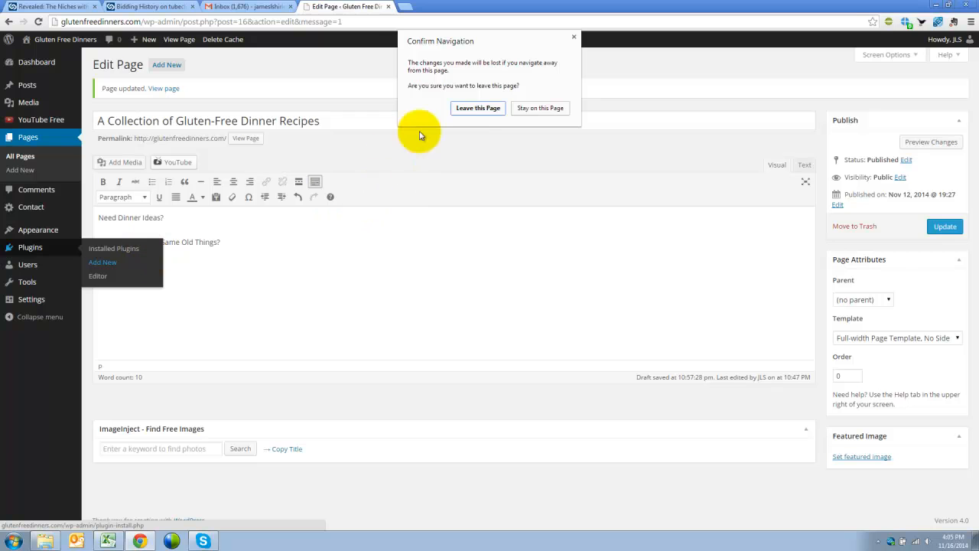
pyautogui.click(475, 111)
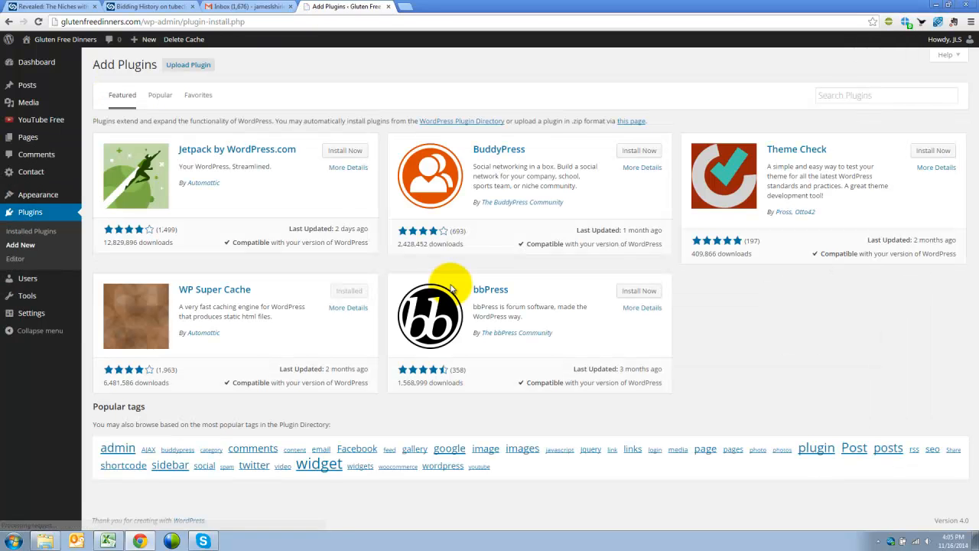
pyautogui.click(838, 95)
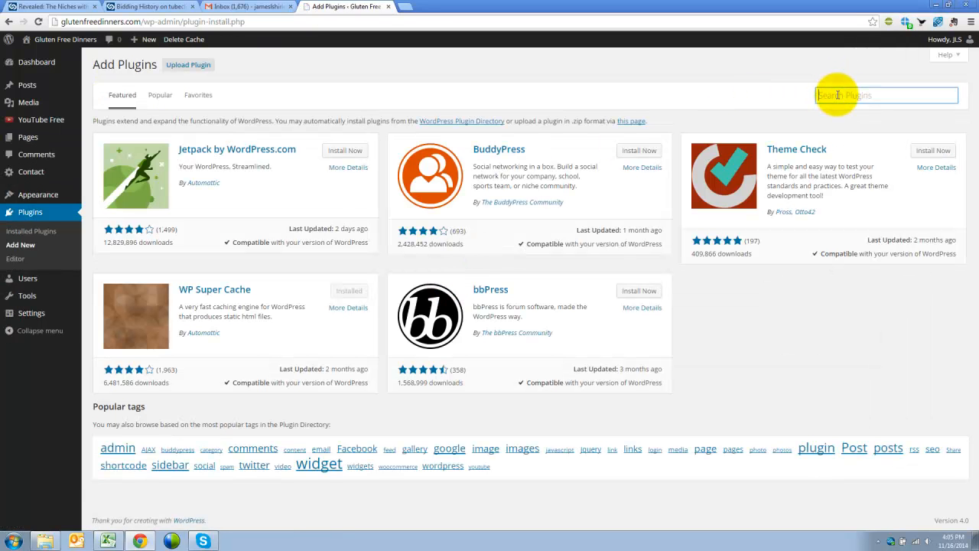
pyautogui.write('image')
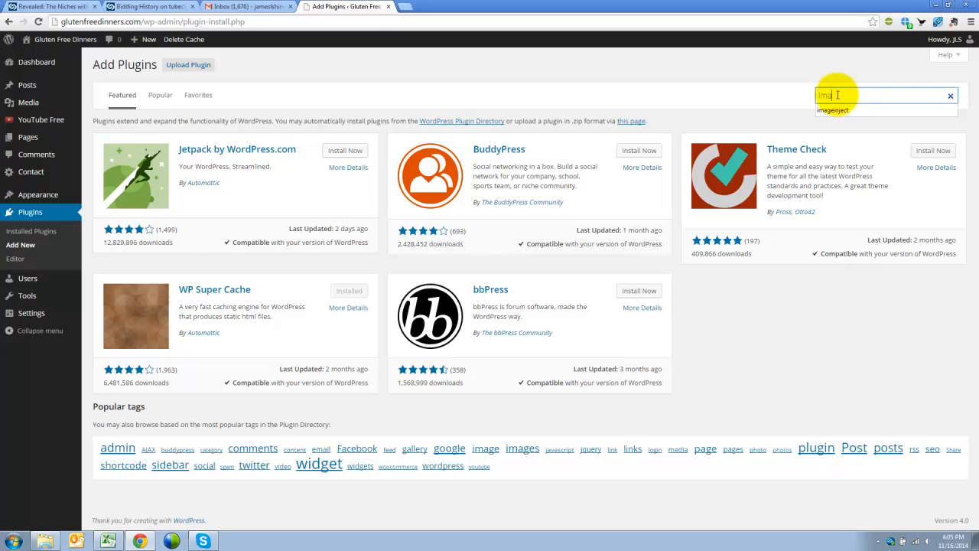
pyautogui.write('inject')
pyautogui.press('Return')
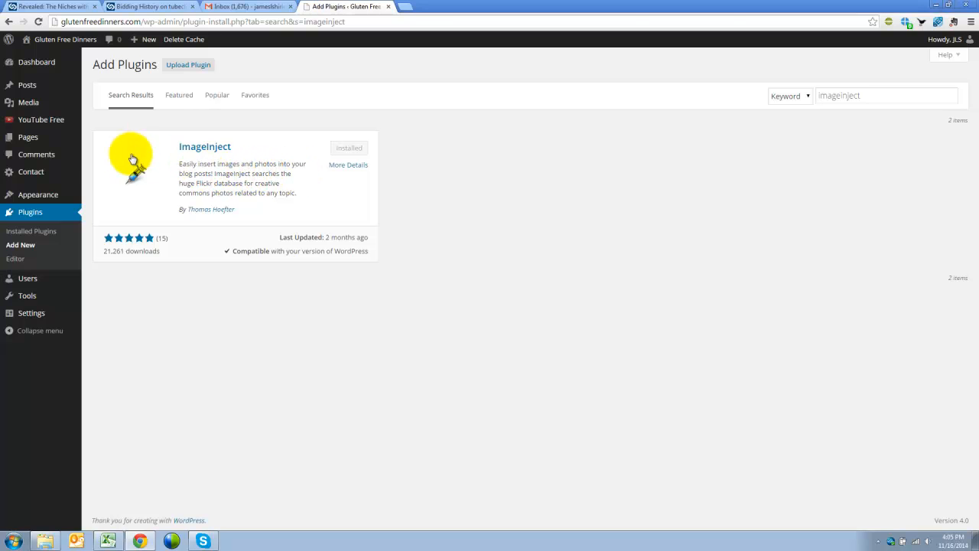
# Step: Open the page "A Collection of Gluten-Free Dinner Recipes" for editing
pyautogui.moveTo(43, 142)
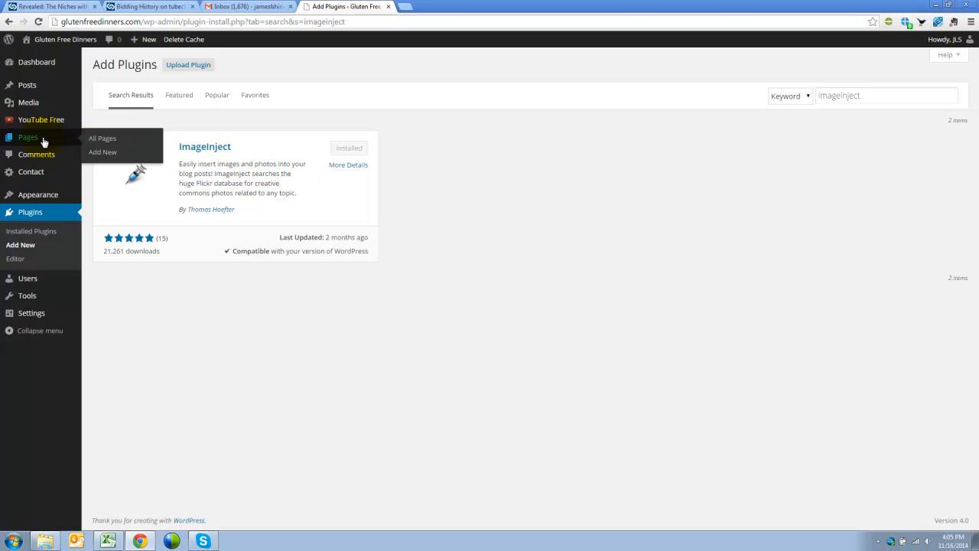
pyautogui.click(101, 144)
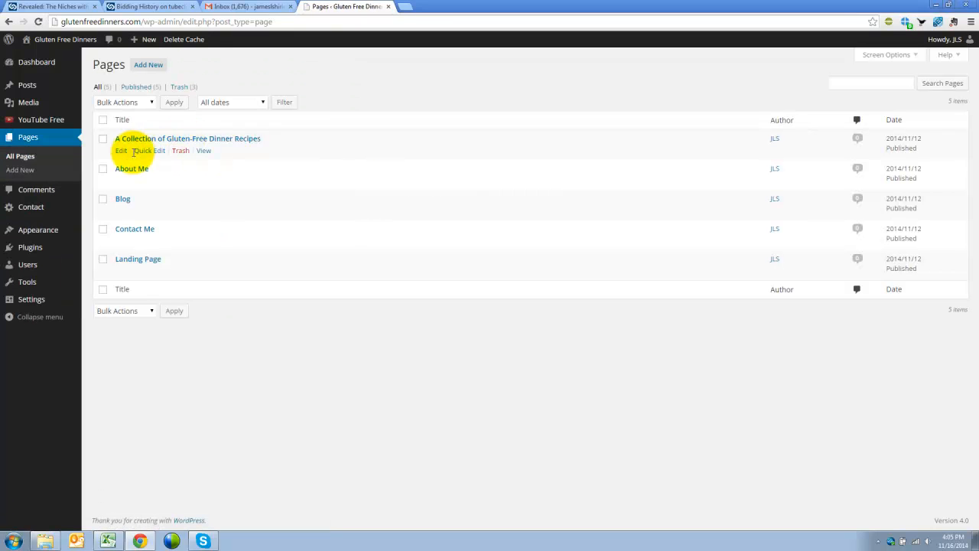
pyautogui.click(121, 151)
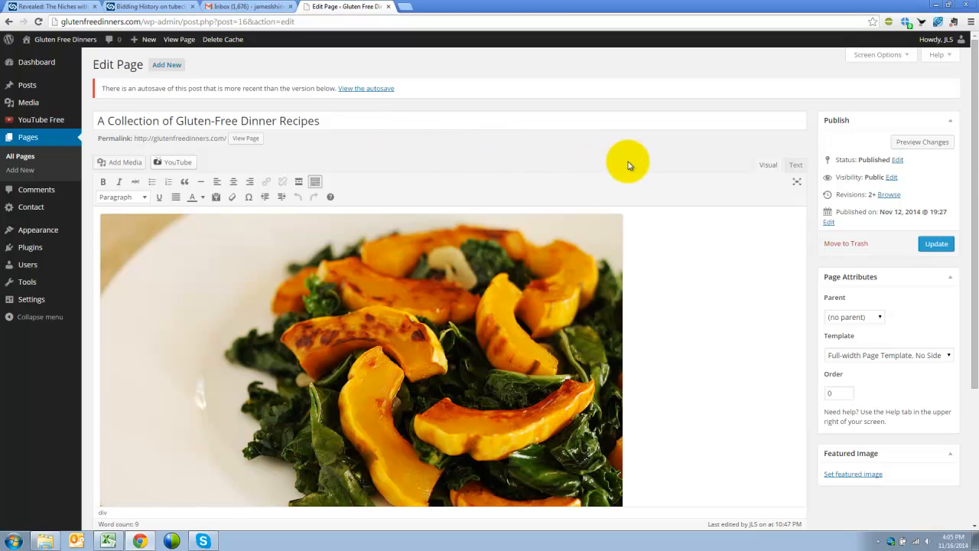
# Step: Search ImageInject for free images with the keyword "keyboard" and look through the results
pyautogui.scroll(-2, 629, 164)
pyautogui.scroll(-2, 631, 163)
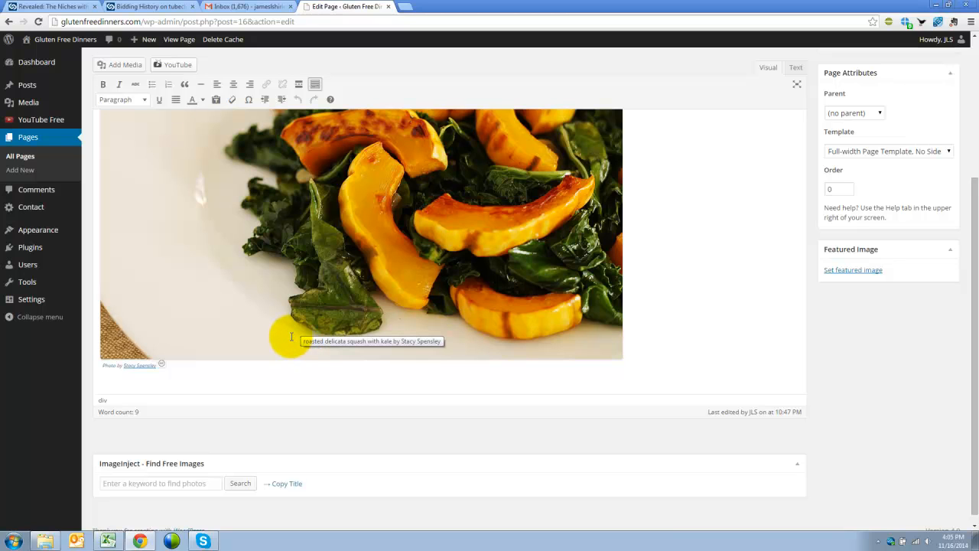
pyautogui.scroll(-1, 291, 330)
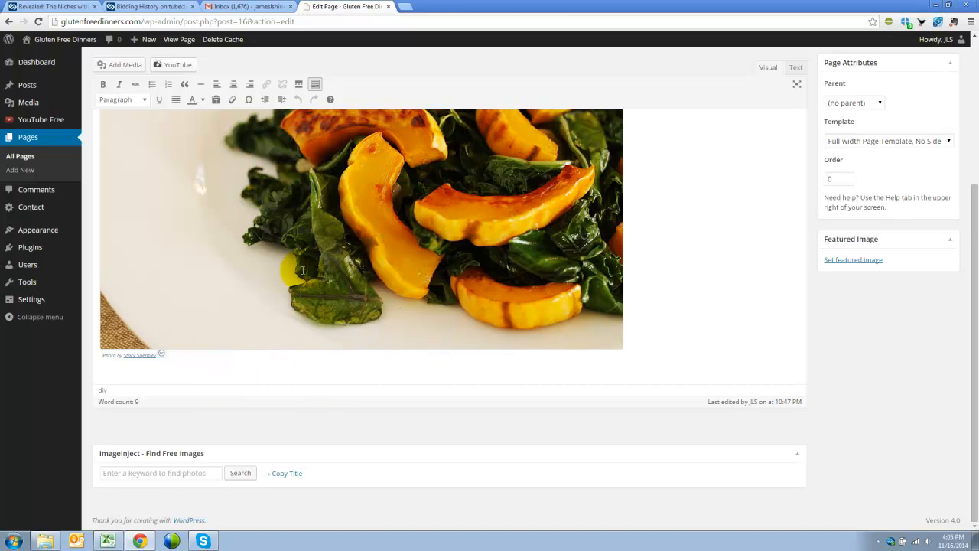
pyautogui.click(151, 473)
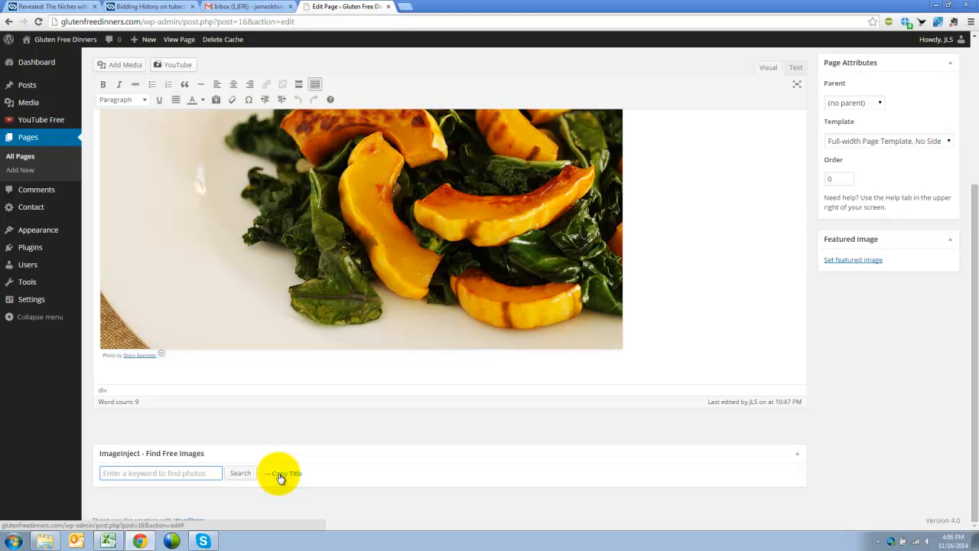
pyautogui.scroll(2, 489, 360)
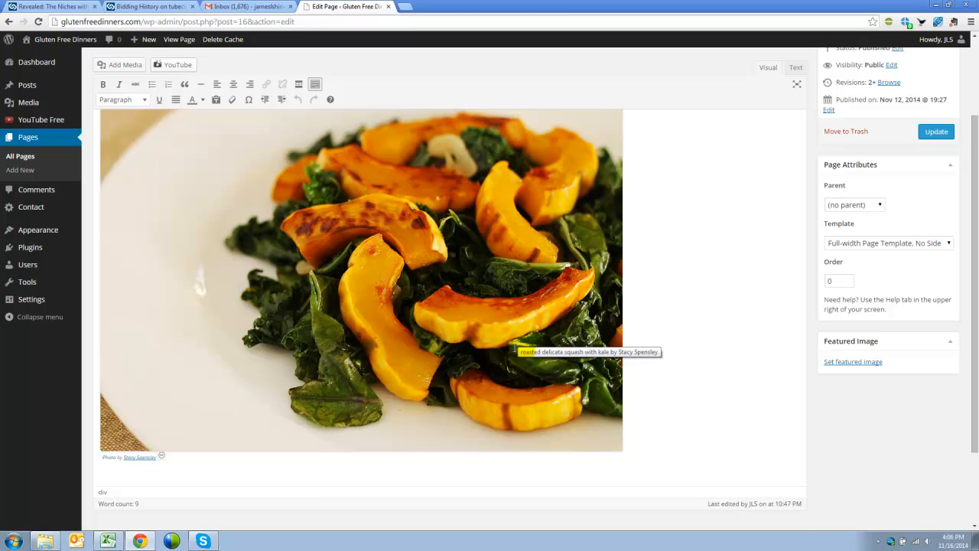
pyautogui.scroll(-1, 517, 350)
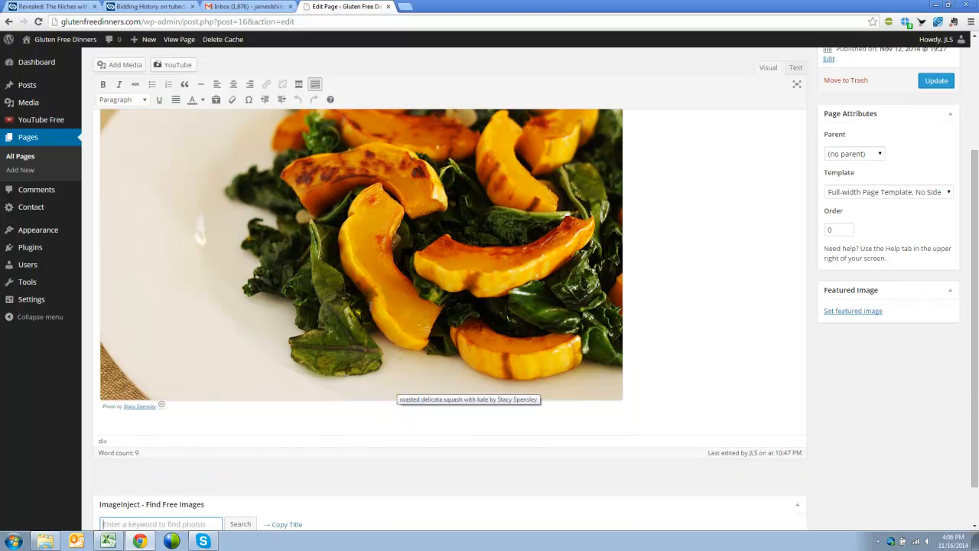
pyautogui.scroll(-1, 263, 375)
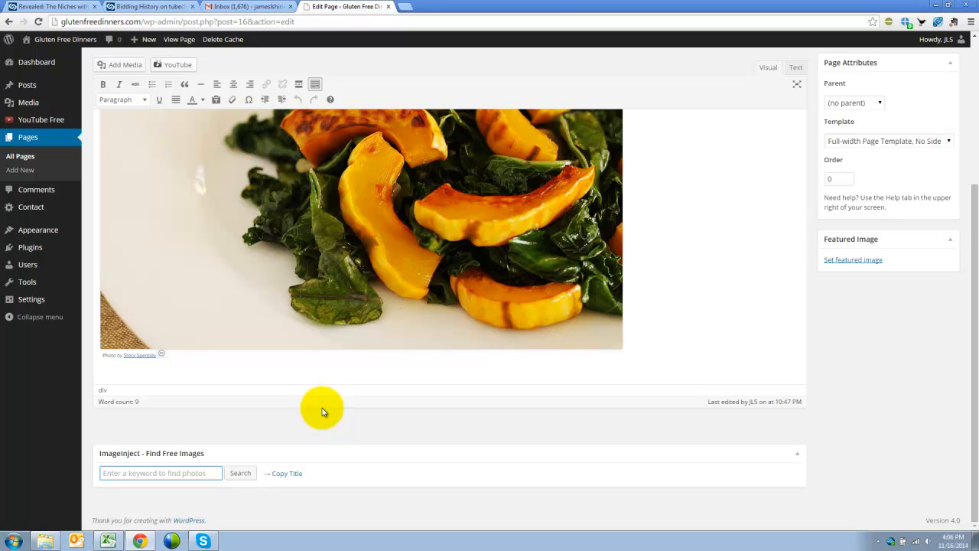
pyautogui.write('keyboard')
pyautogui.press('Return')
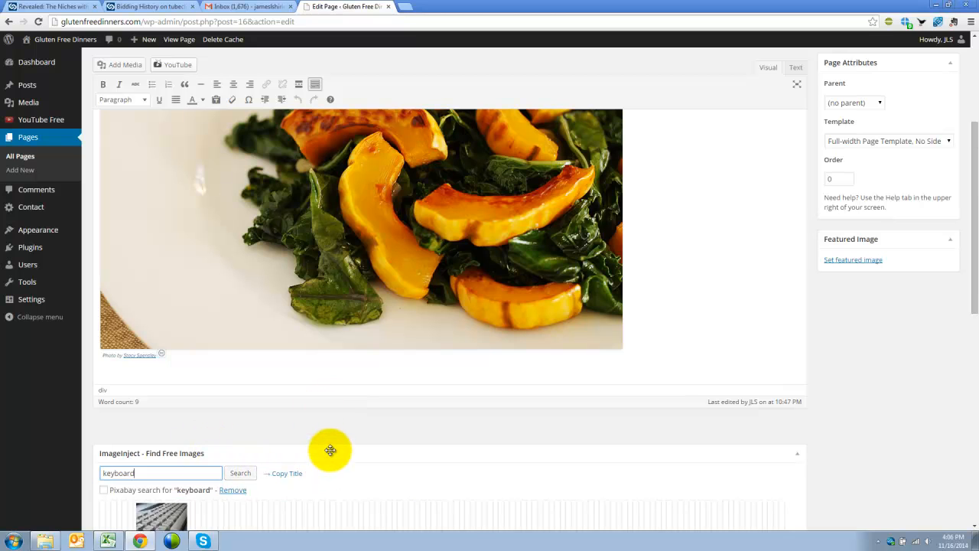
pyautogui.scroll(-2, 328, 450)
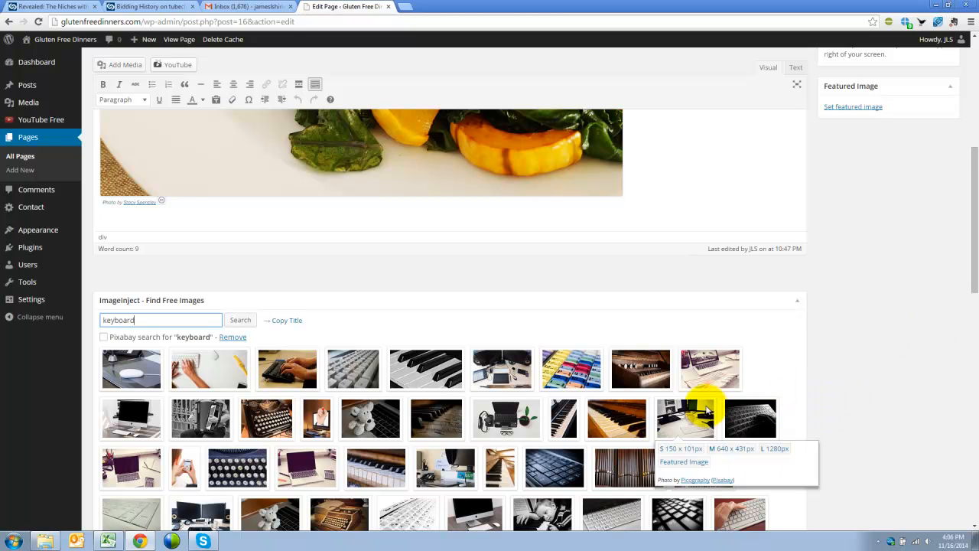
pyautogui.scroll(-2, 851, 378)
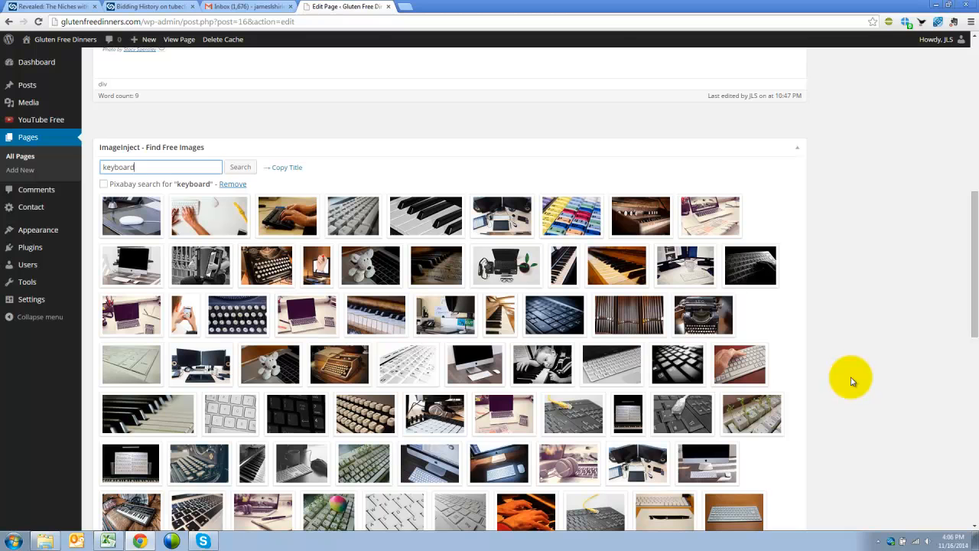
pyautogui.scroll(1, 849, 377)
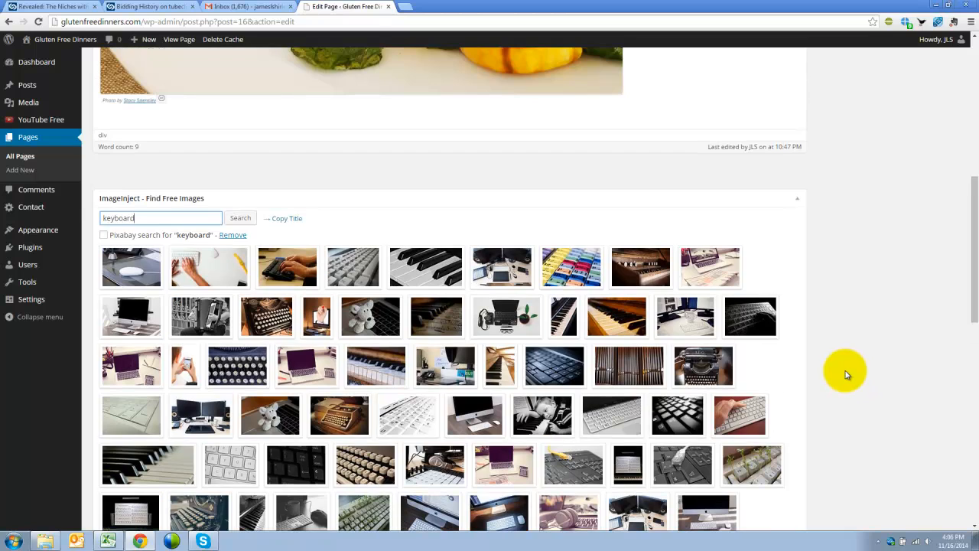
# Step: Add blank lines above the squash and kale photo in the page content
pyautogui.click(146, 120)
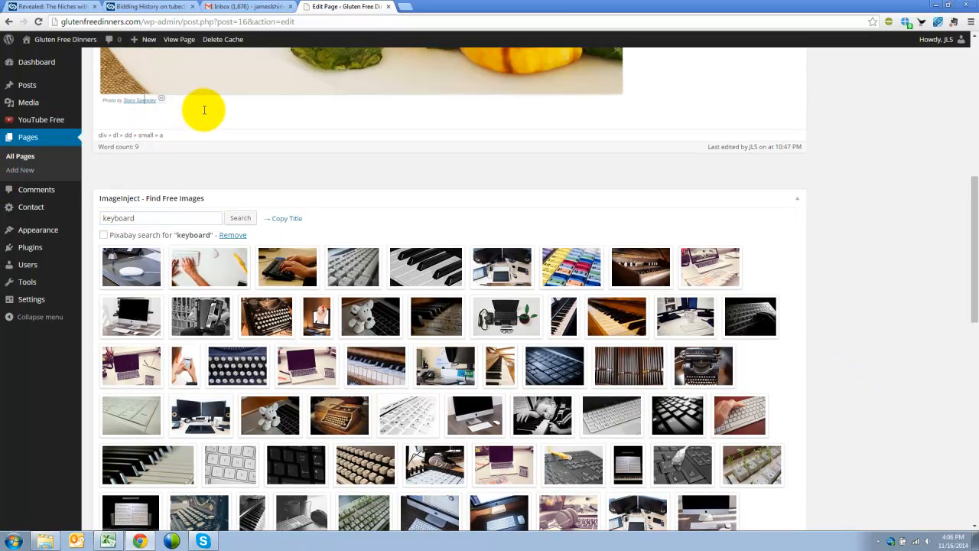
pyautogui.scroll(3, 604, 130)
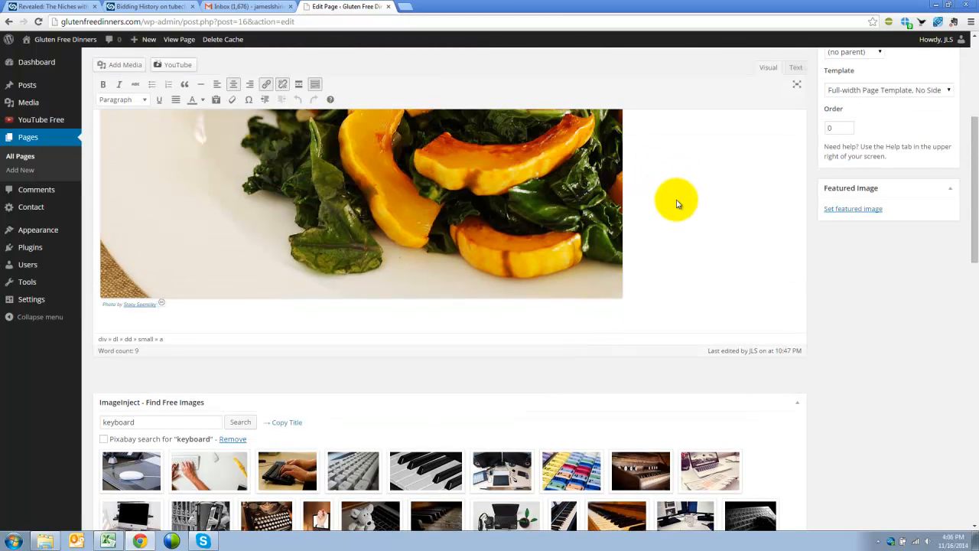
pyautogui.scroll(3, 699, 280)
pyautogui.click(703, 285)
pyautogui.press('Return')
pyautogui.press('Return')
pyautogui.press('Return')
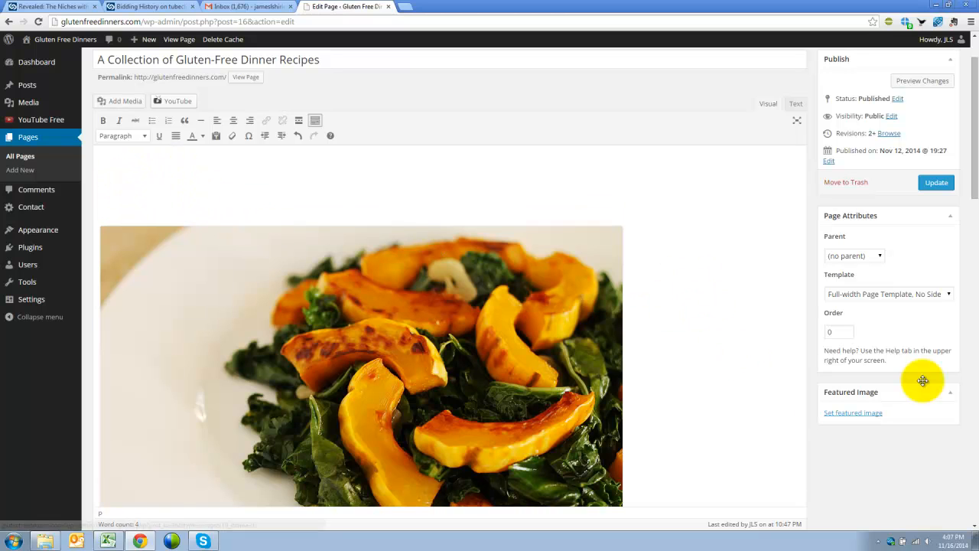
# Step: Insert the silver laptop keyboard photo from the ImageInject results in the large 1280px size
pyautogui.moveTo(971, 183); pyautogui.dragTo(966, 330)
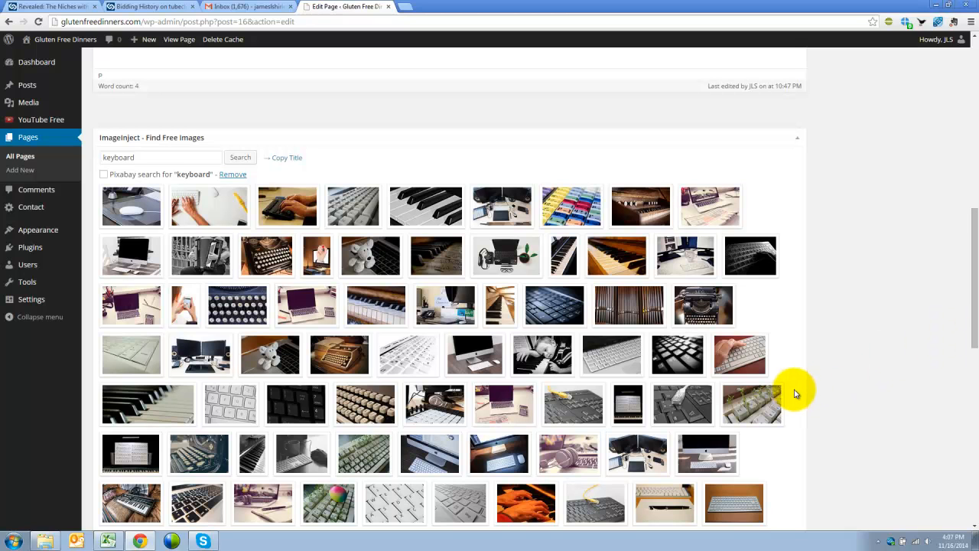
pyautogui.moveTo(612, 358)
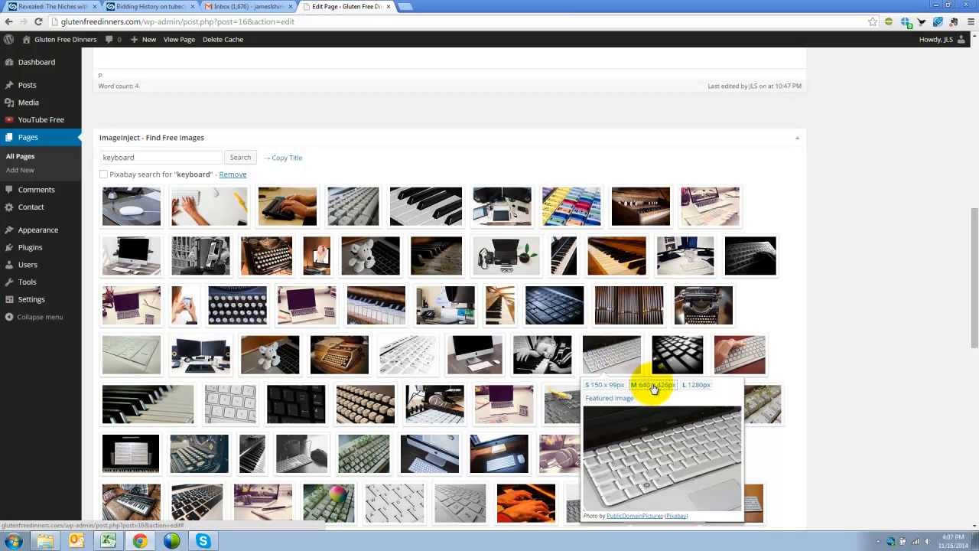
pyautogui.click(696, 386)
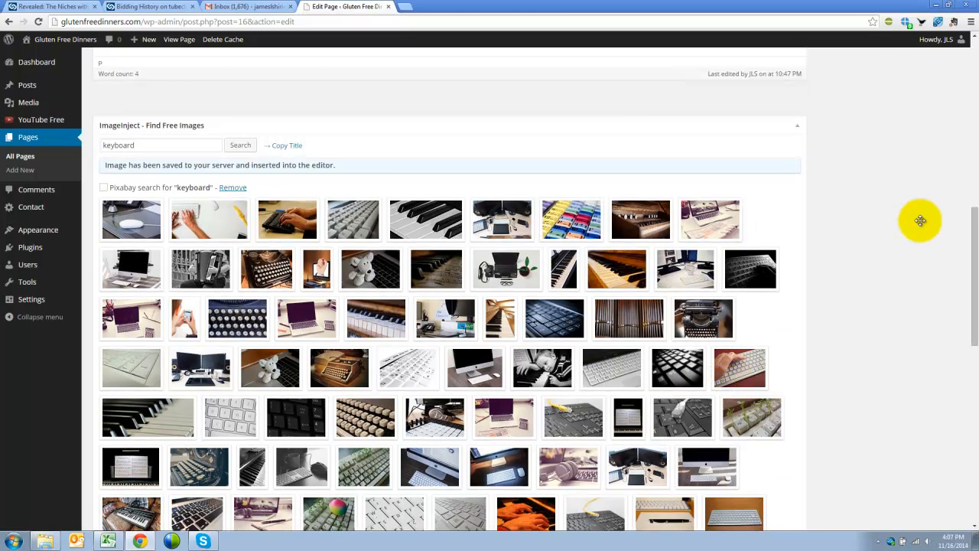
# Step: Delete the keyboard photo and enter "Hungry?" and "Tired of the same old meals?" on separate lines above the food photo
pyautogui.scroll(3, 920, 220)
pyautogui.moveTo(974, 237); pyautogui.dragTo(972, 80)
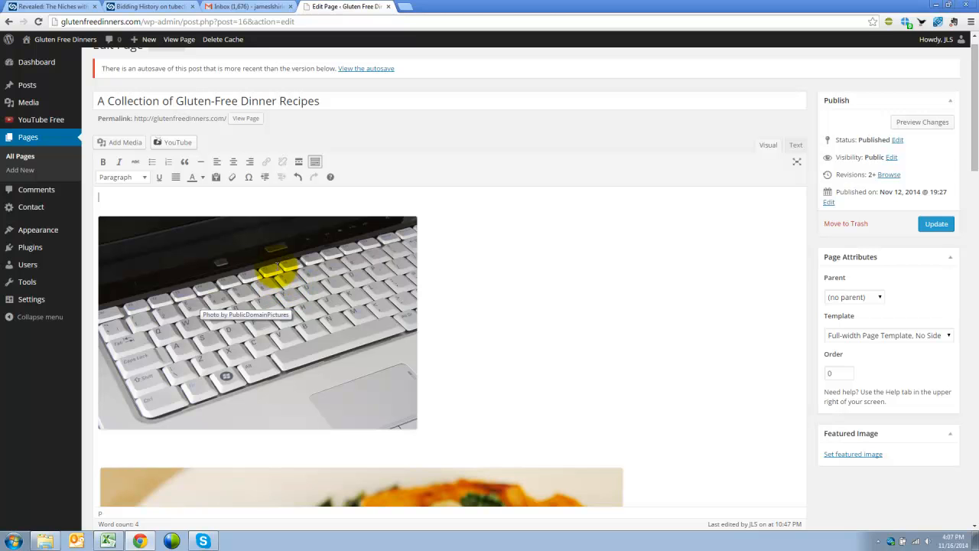
pyautogui.moveTo(974, 163); pyautogui.dragTo(972, 262)
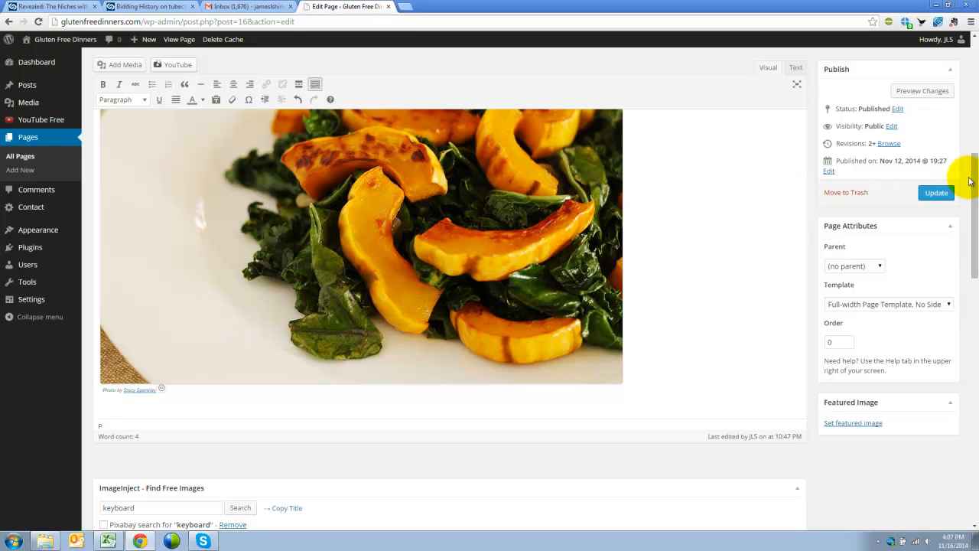
pyautogui.moveTo(973, 177); pyautogui.dragTo(972, 88)
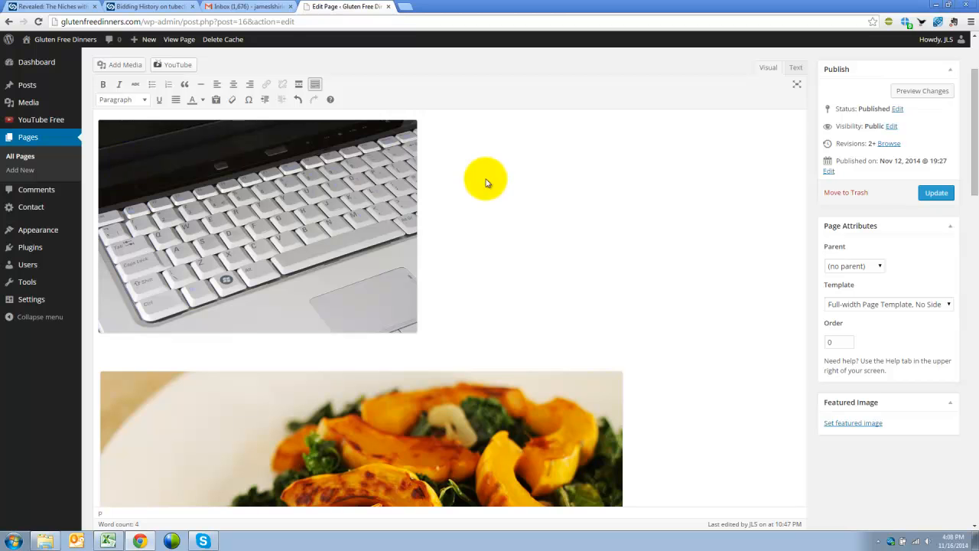
pyautogui.click(200, 192)
pyautogui.click(131, 131)
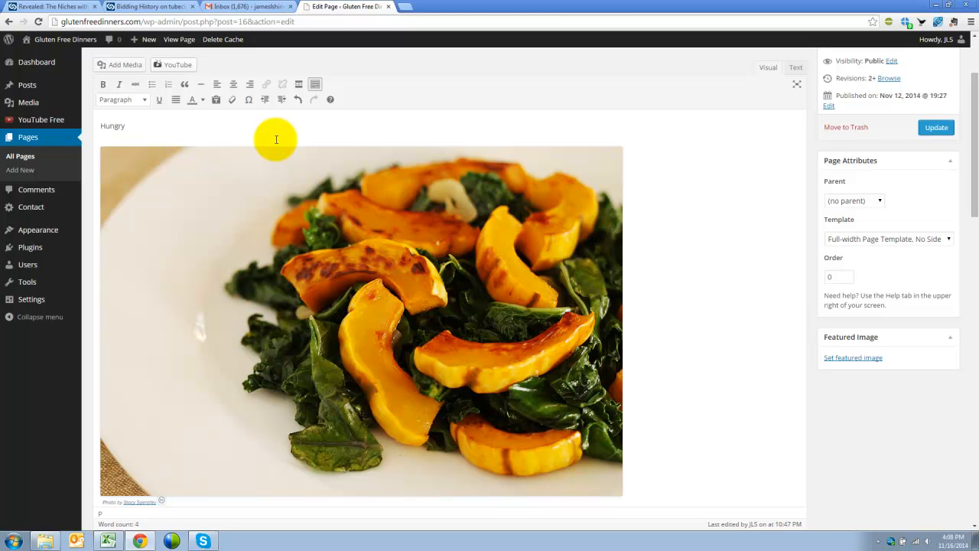
pyautogui.press('Return')
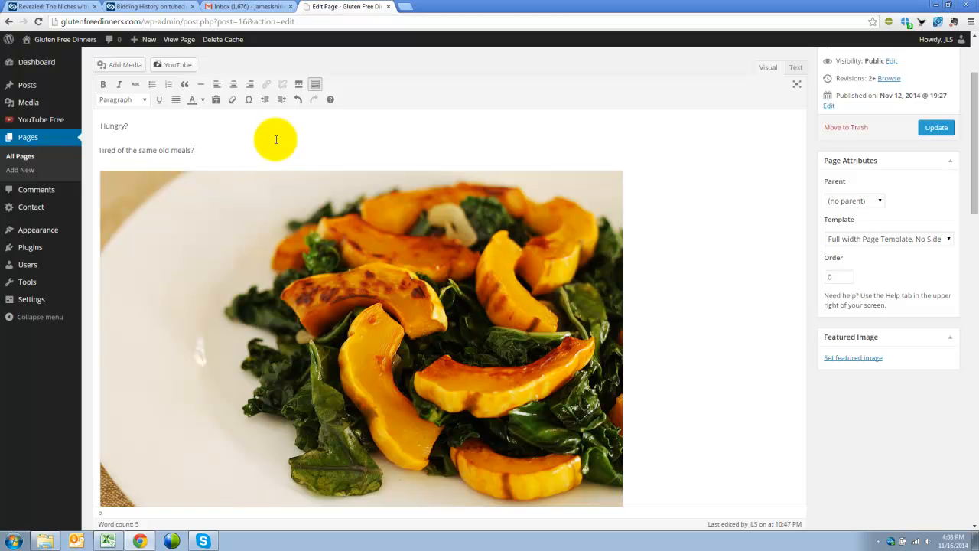
# Step: Format both text lines above the food photo as centered Heading 2 and update the page
pyautogui.moveTo(195, 150); pyautogui.dragTo(87, 120)
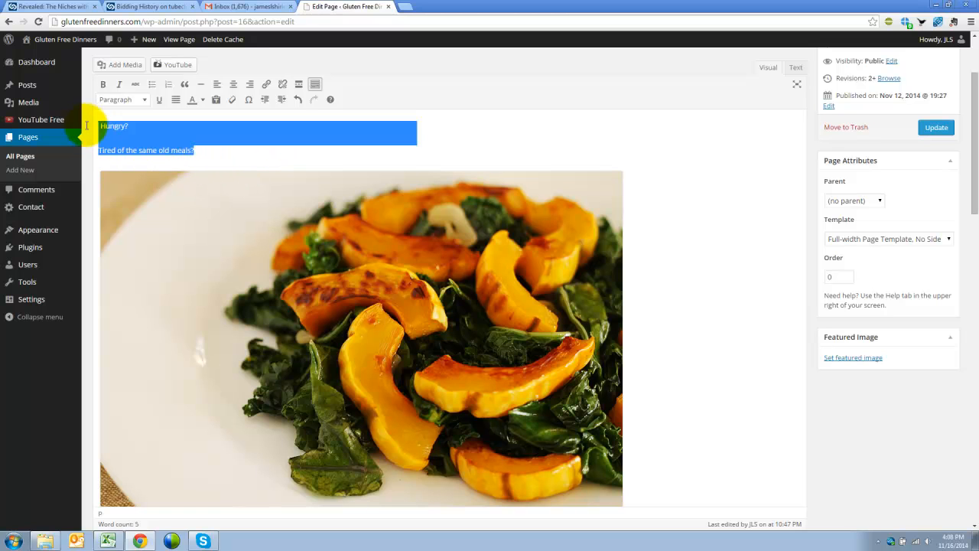
pyautogui.click(235, 85)
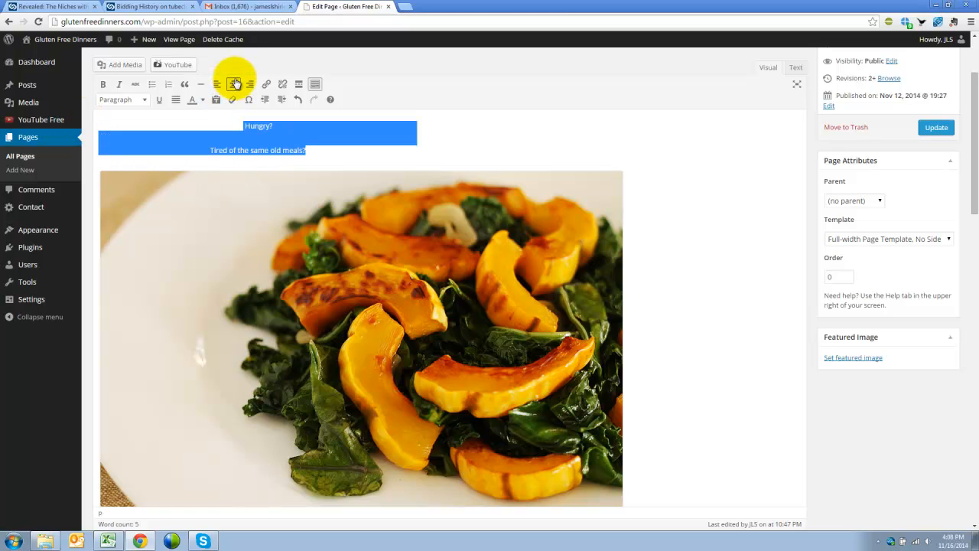
pyautogui.click(146, 101)
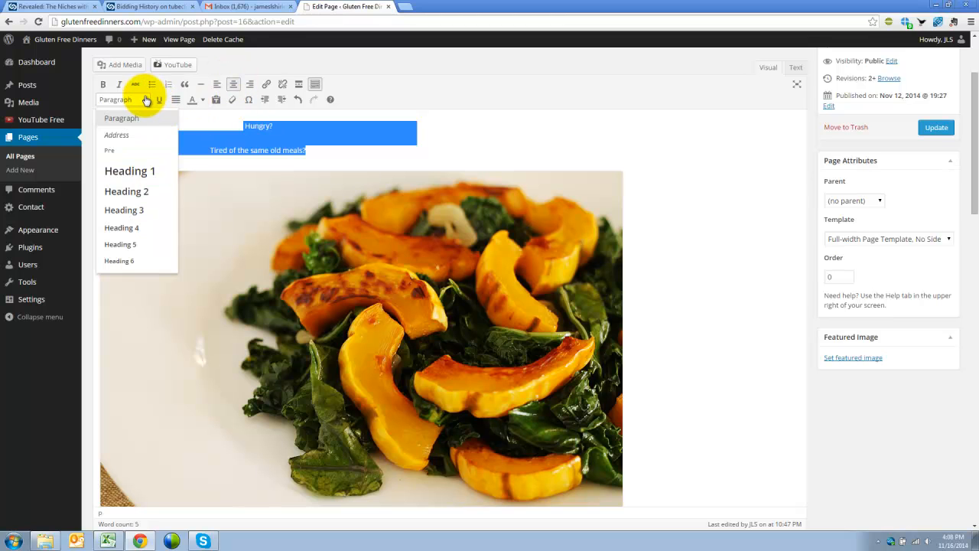
pyautogui.click(143, 191)
pyautogui.click(347, 155)
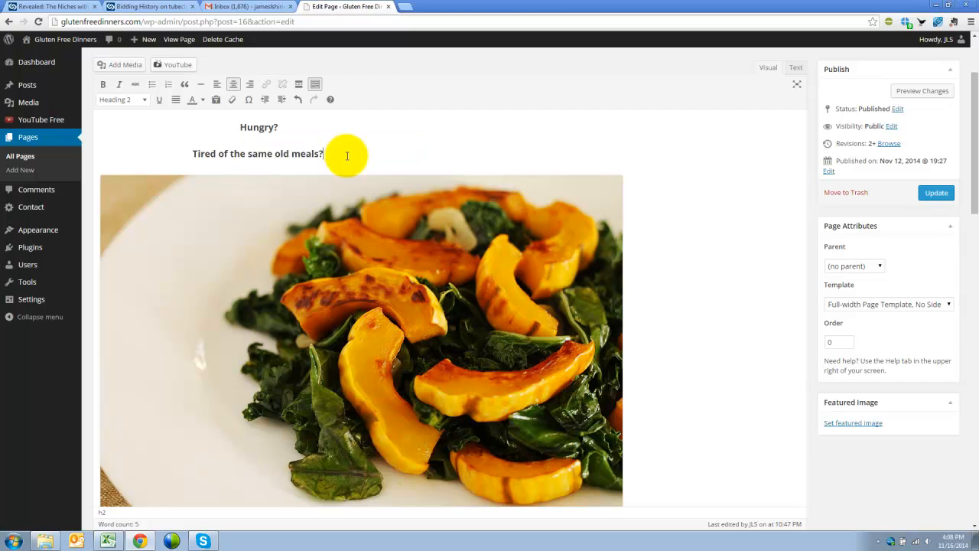
pyautogui.click(936, 193)
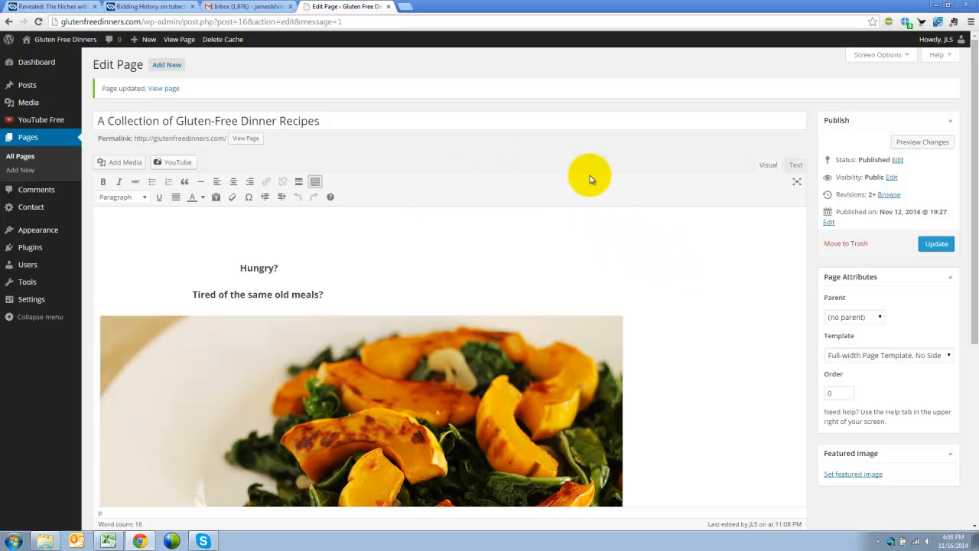
# Step: Set the page template to Full-width Page Template, No Sidebar and update the page
pyautogui.click(948, 358)
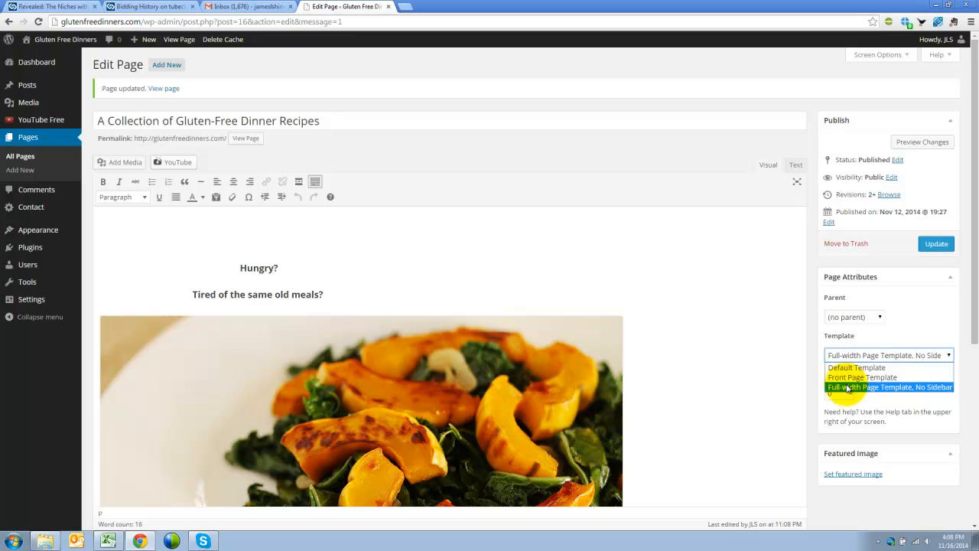
pyautogui.click(897, 390)
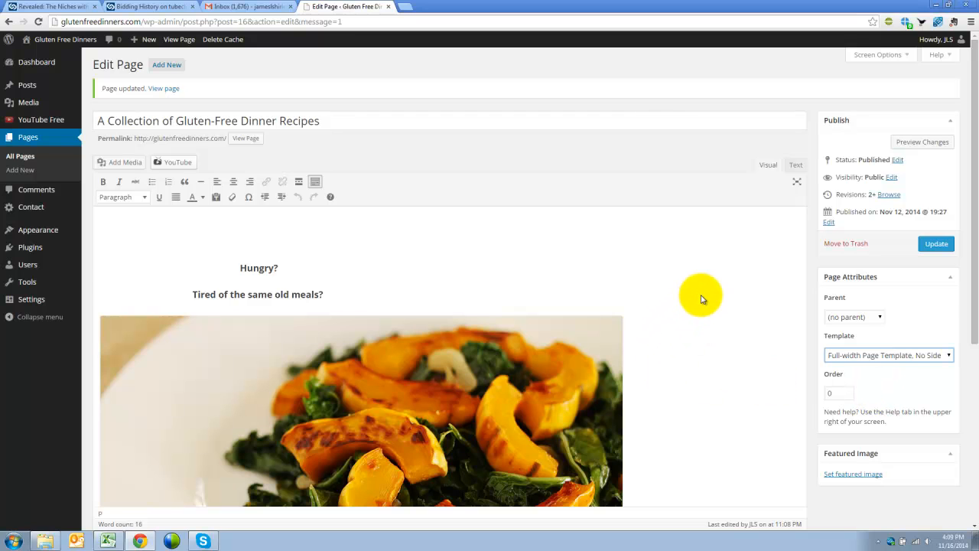
pyautogui.click(937, 247)
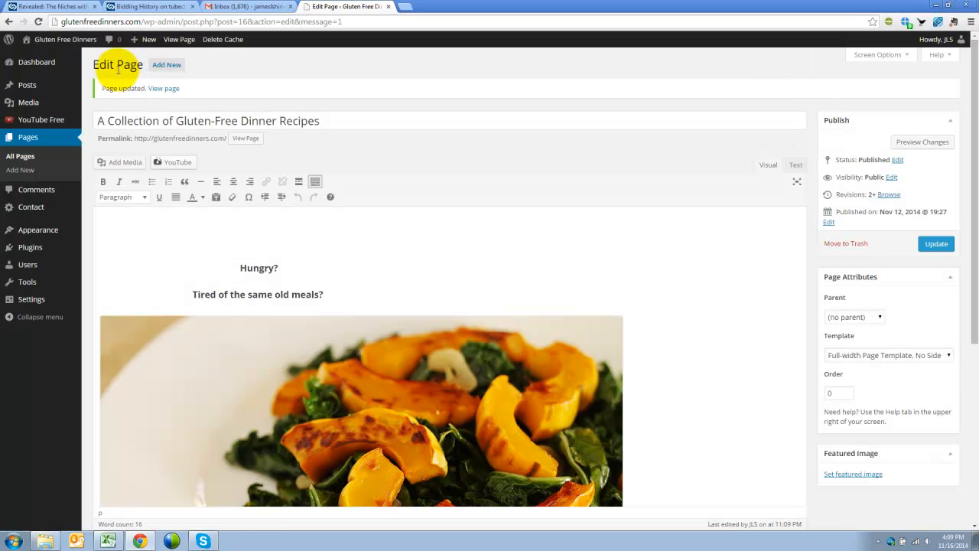
# Step: Open the live Gluten Free Dinners site in a new browser tab and look over the page content in the editor
pyautogui.moveTo(61, 45)
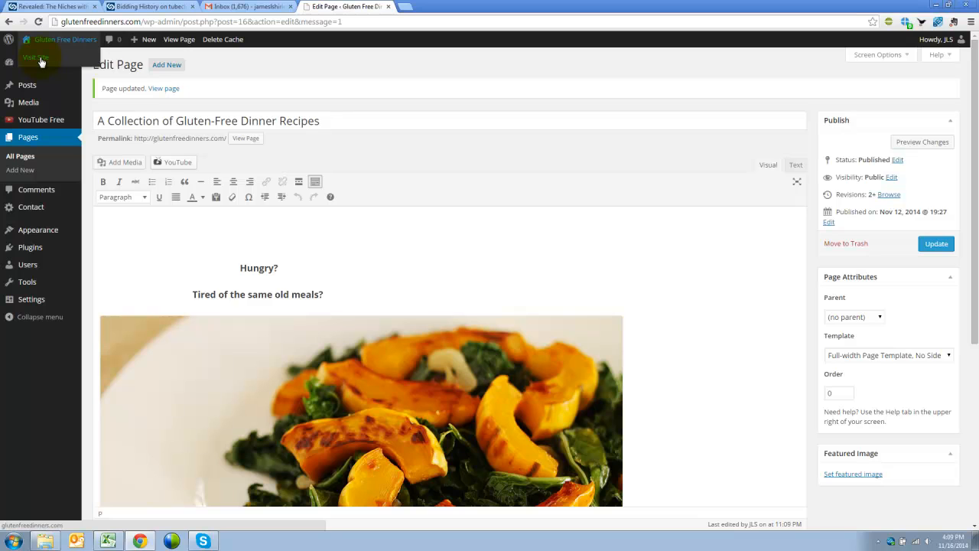
pyautogui.rightClick(42, 61)
pyautogui.click(71, 66)
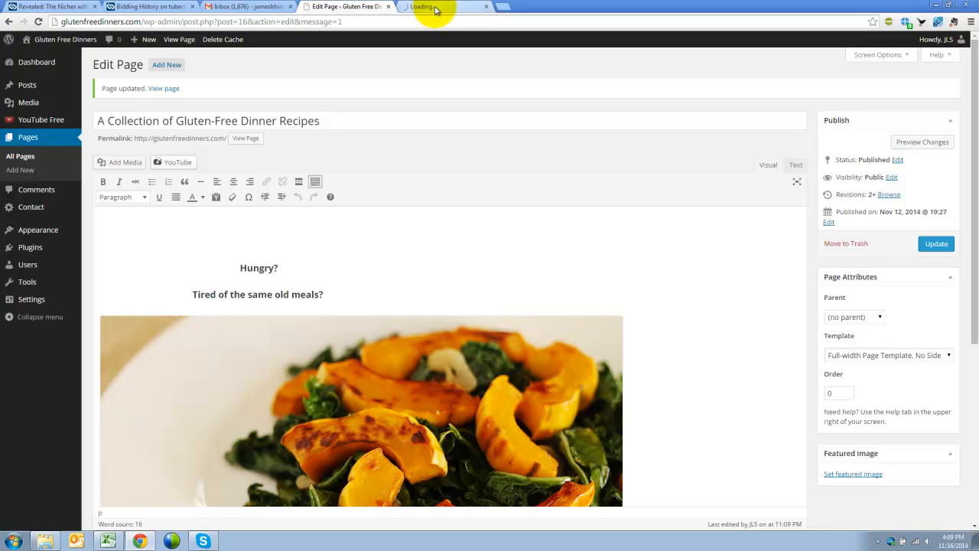
pyautogui.click(436, 9)
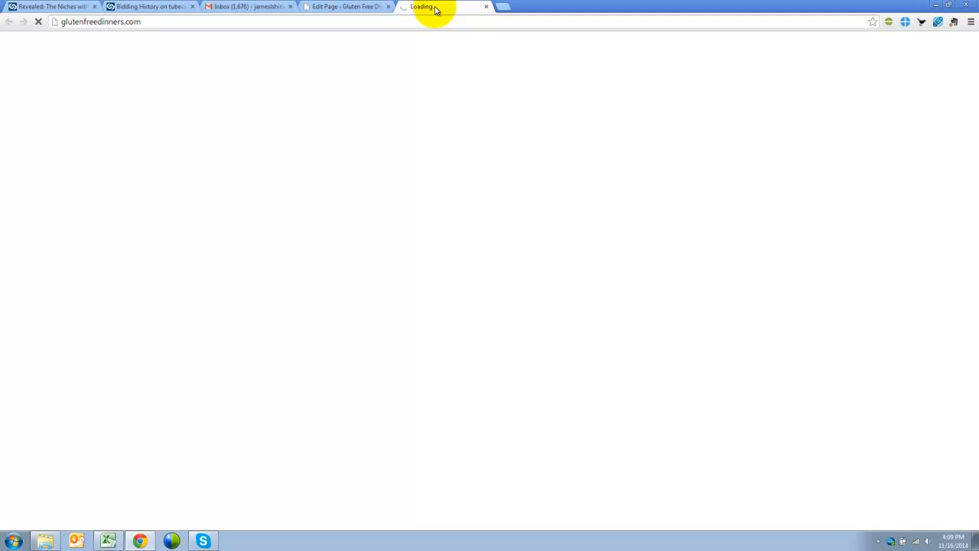
pyautogui.click(345, 8)
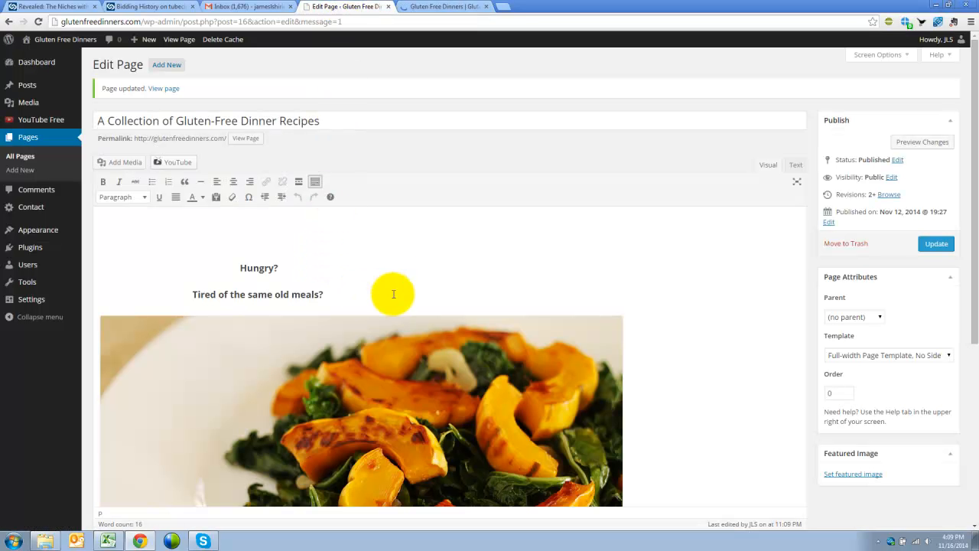
pyautogui.scroll(-2, 670, 322)
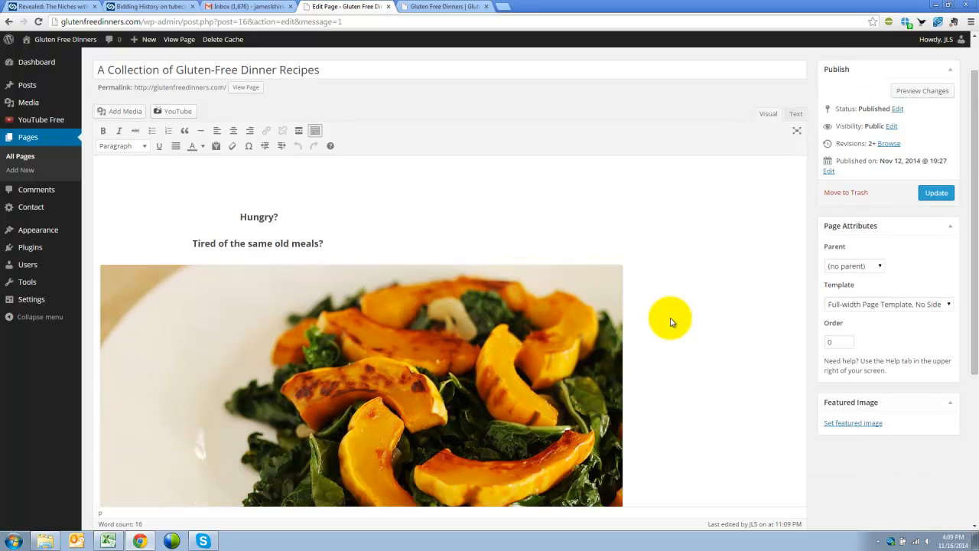
pyautogui.scroll(-1, 670, 321)
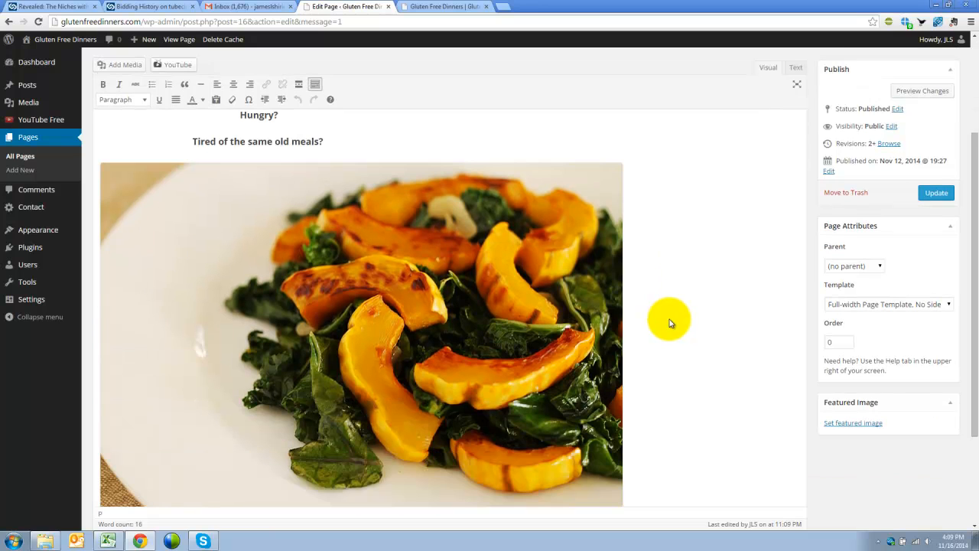
pyautogui.scroll(-1, 670, 322)
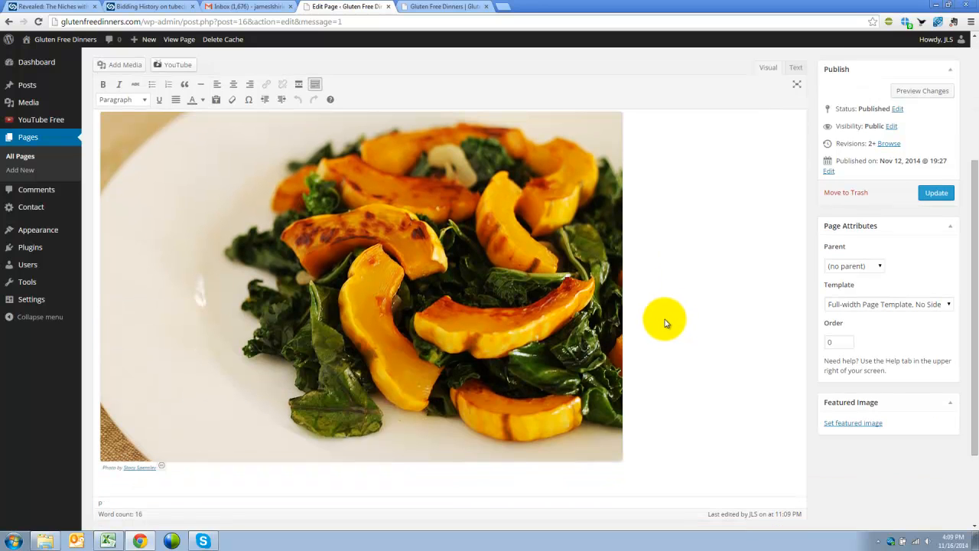
# Step: Examine the published home page from the headings down to the photo credit and footer
pyautogui.click(440, 7)
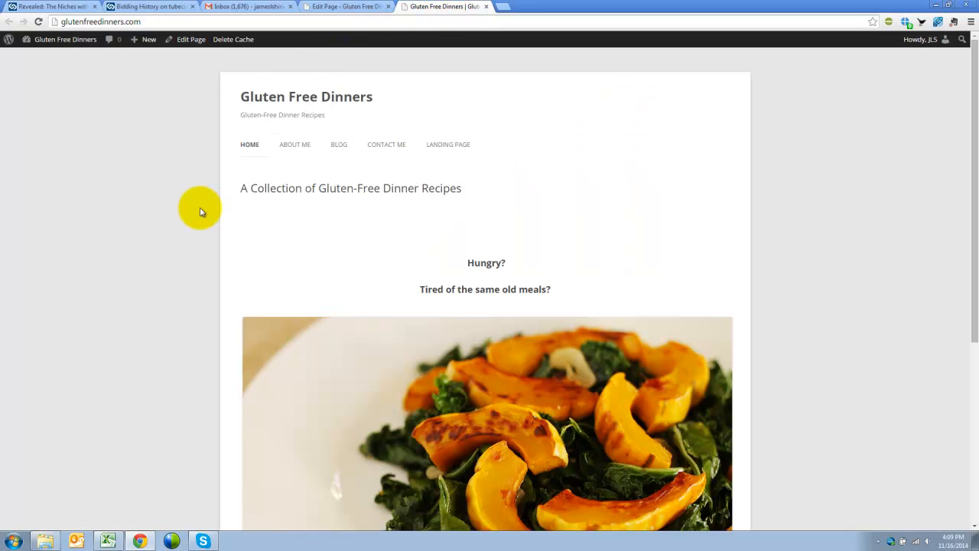
pyautogui.scroll(-1, 200, 211)
pyautogui.scroll(1, 199, 211)
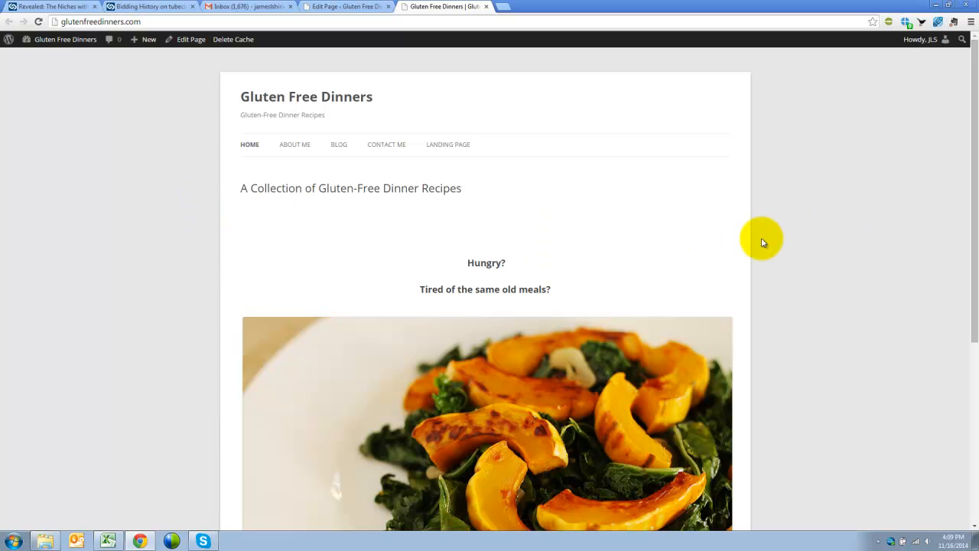
pyautogui.scroll(-3, 770, 241)
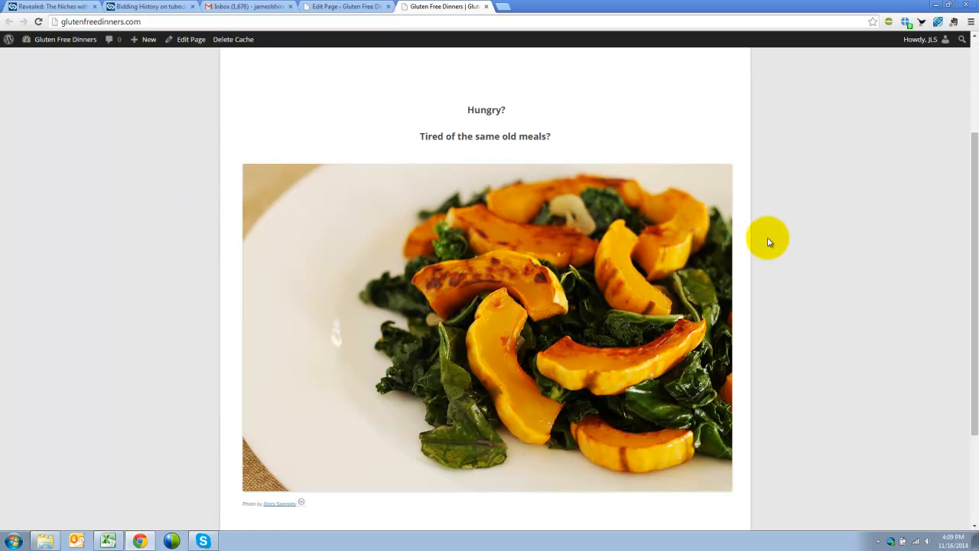
pyautogui.scroll(-1, 769, 242)
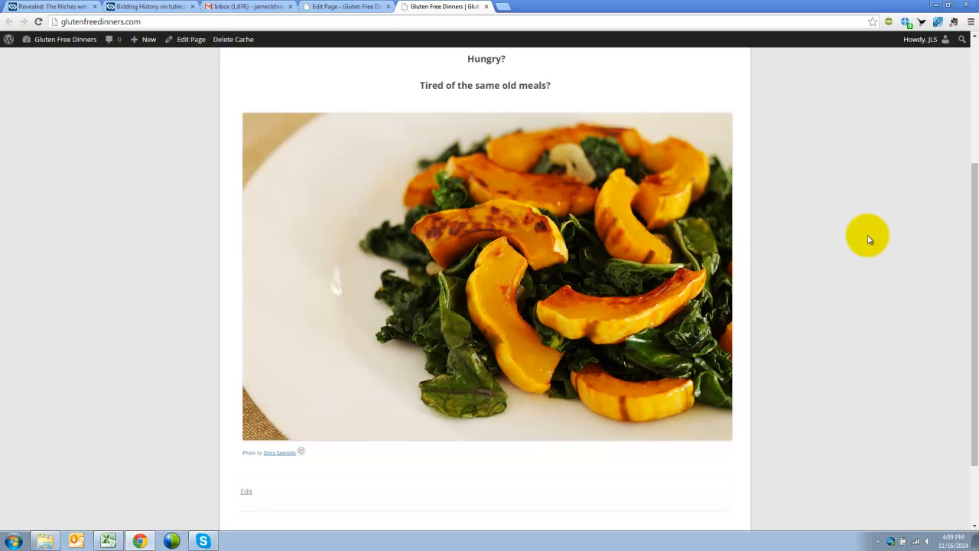
pyautogui.scroll(-1, 750, 258)
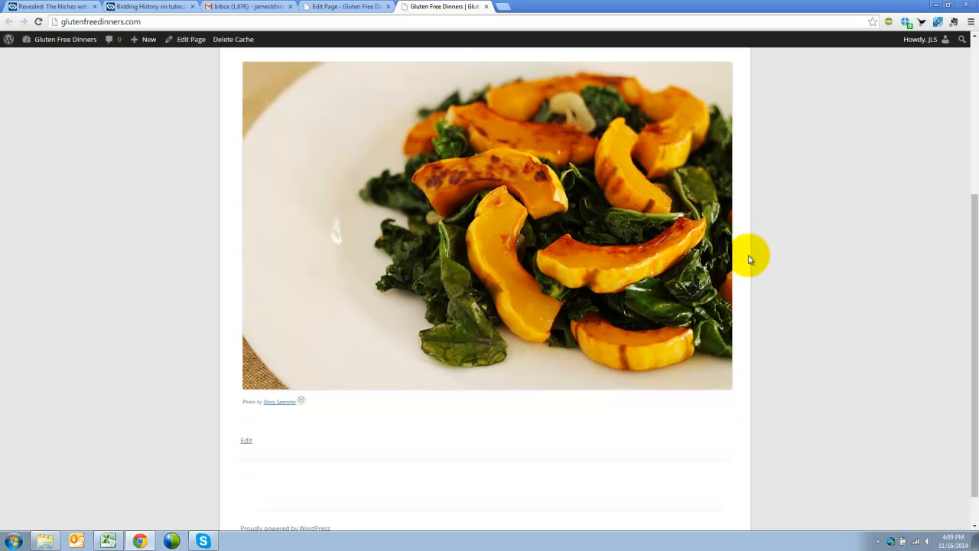
pyautogui.scroll(-1, 749, 259)
pyautogui.scroll(4, 750, 260)
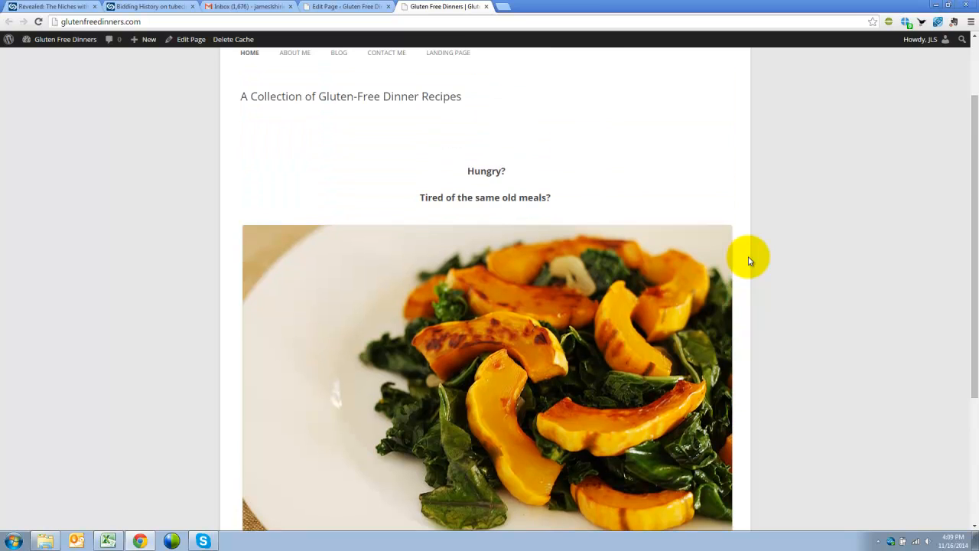
pyautogui.scroll(2, 748, 260)
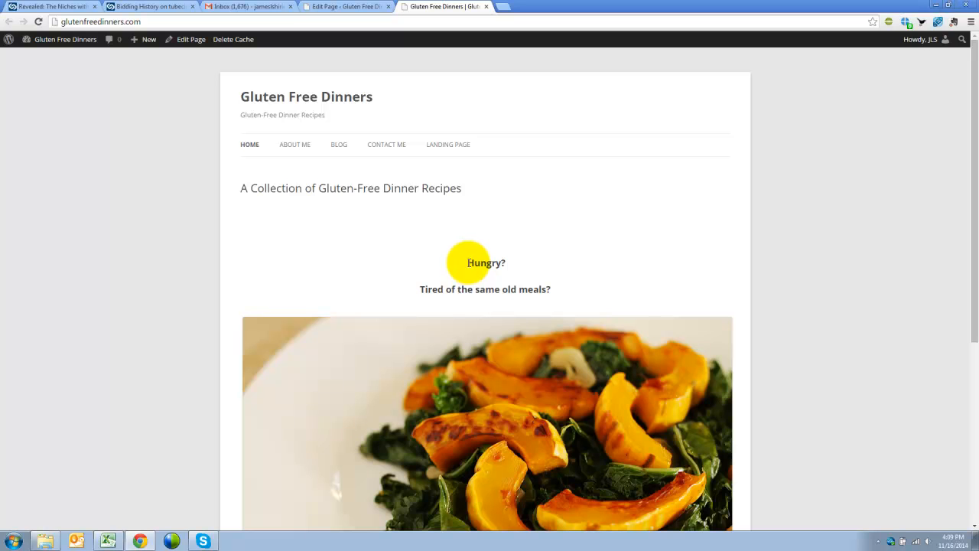
# Step: Return to the page editor and remove one blank line above the "Hungry?" heading
pyautogui.click(335, 7)
pyautogui.scroll(5, 755, 209)
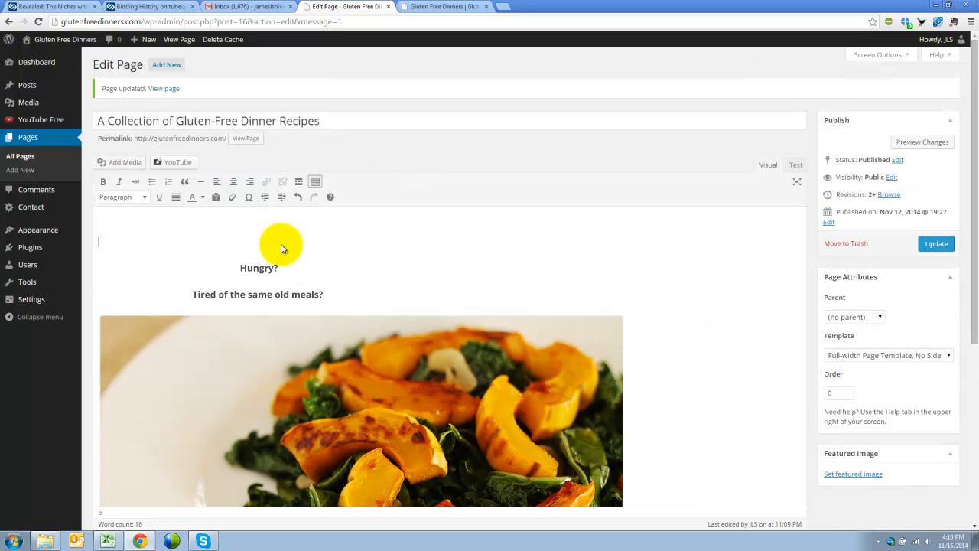
pyautogui.press('Delete')
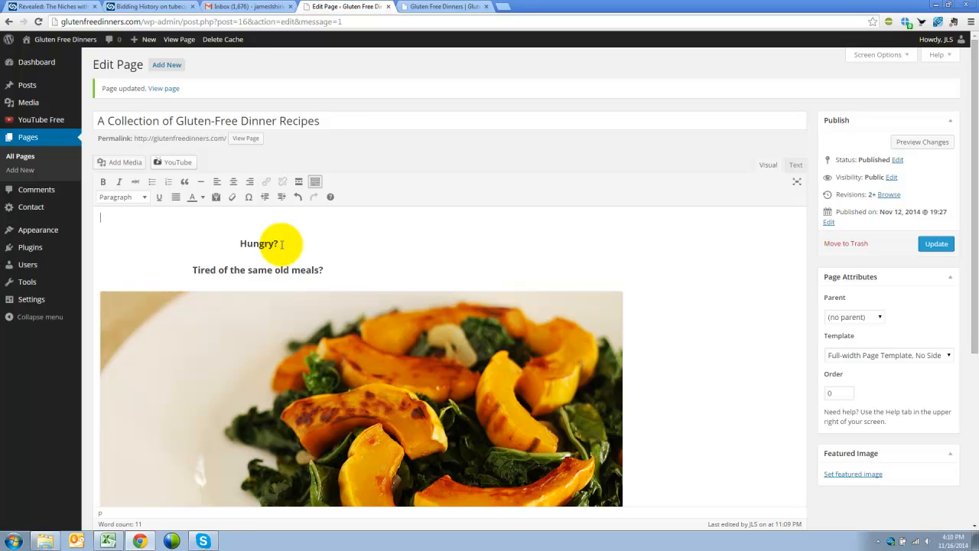
pyautogui.press('XF86Calculator')
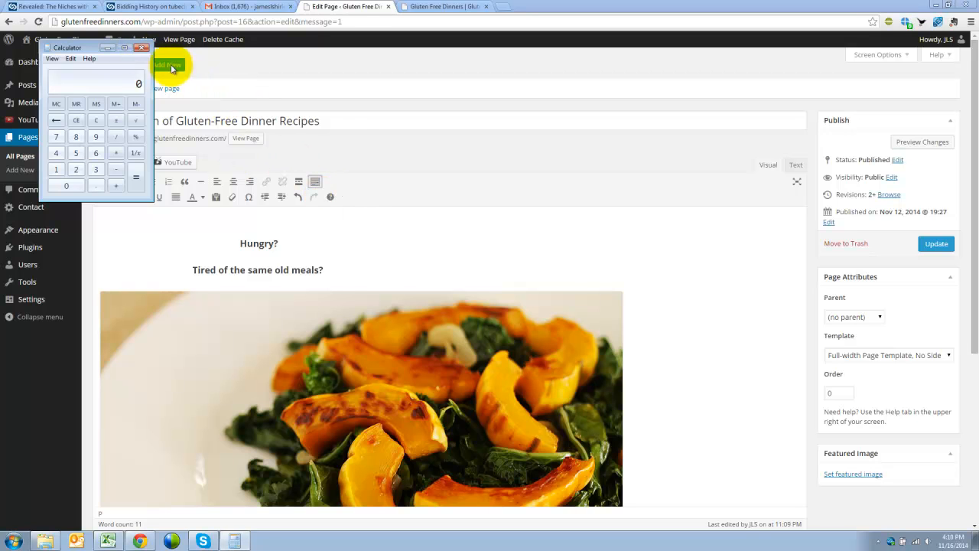
pyautogui.click(141, 47)
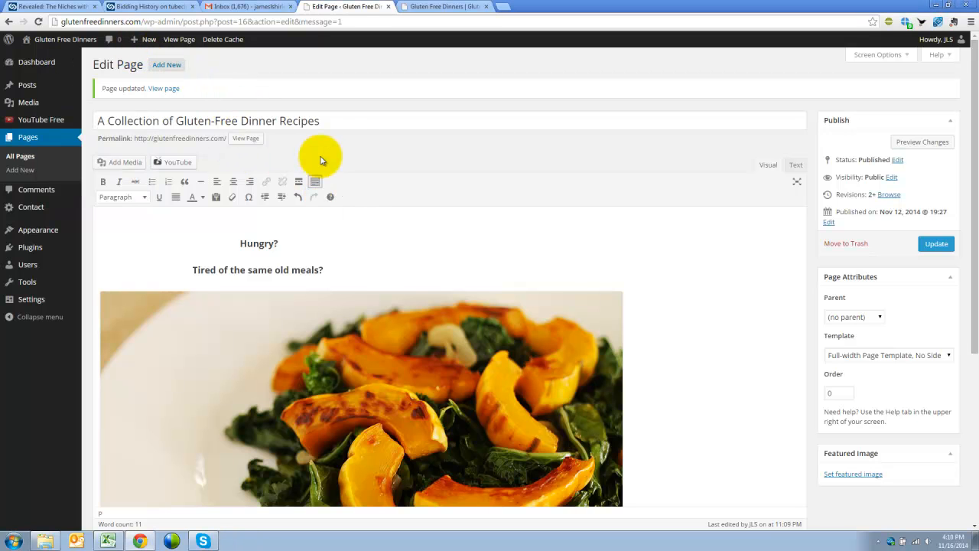
pyautogui.click(367, 231)
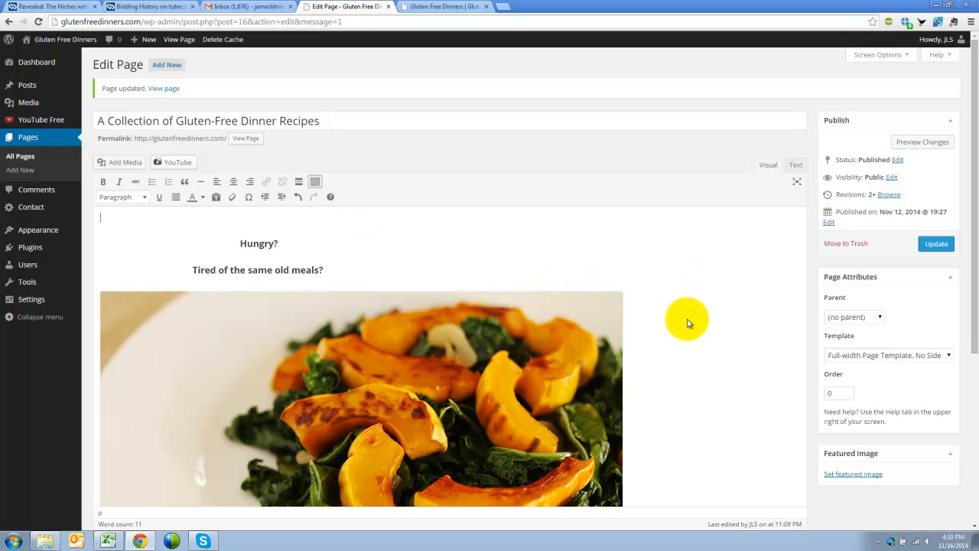
pyautogui.scroll(-1, 686, 323)
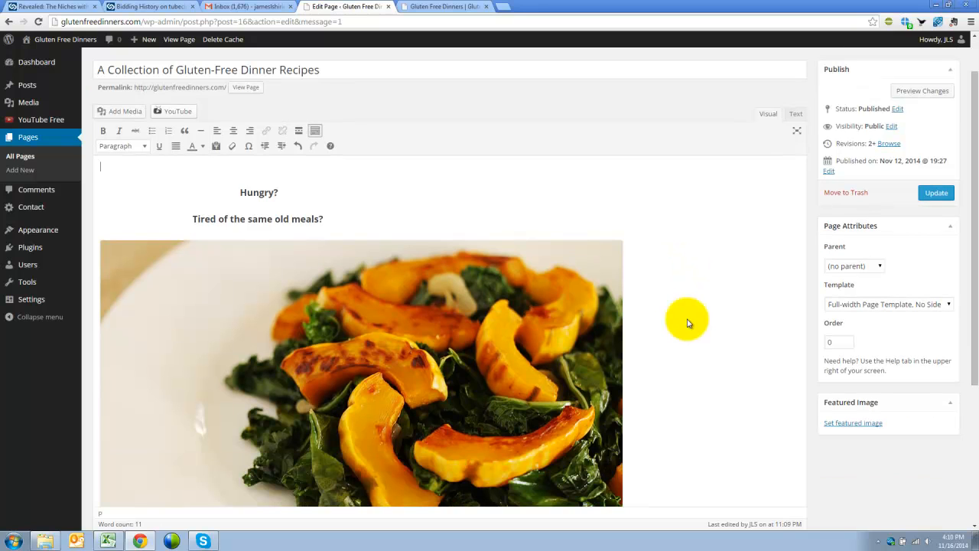